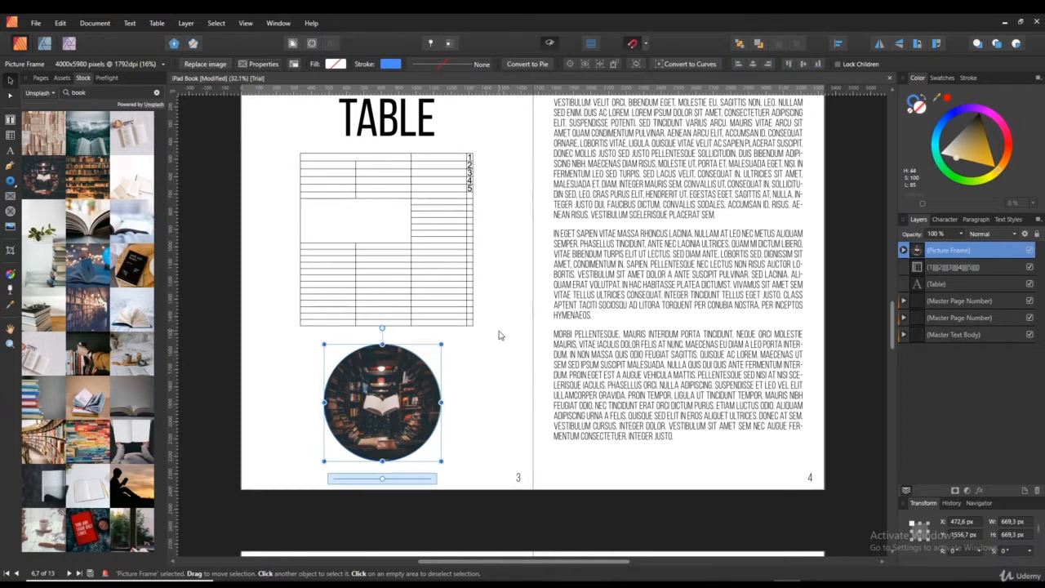
Move the circular picture frame from page 3 onto the body text of page 4 and open its Text Wrap settings
scroll(523, 375, "up", 2)
scroll(529, 388, "down", 2)
left_click_drag(440, 409, 650, 267)
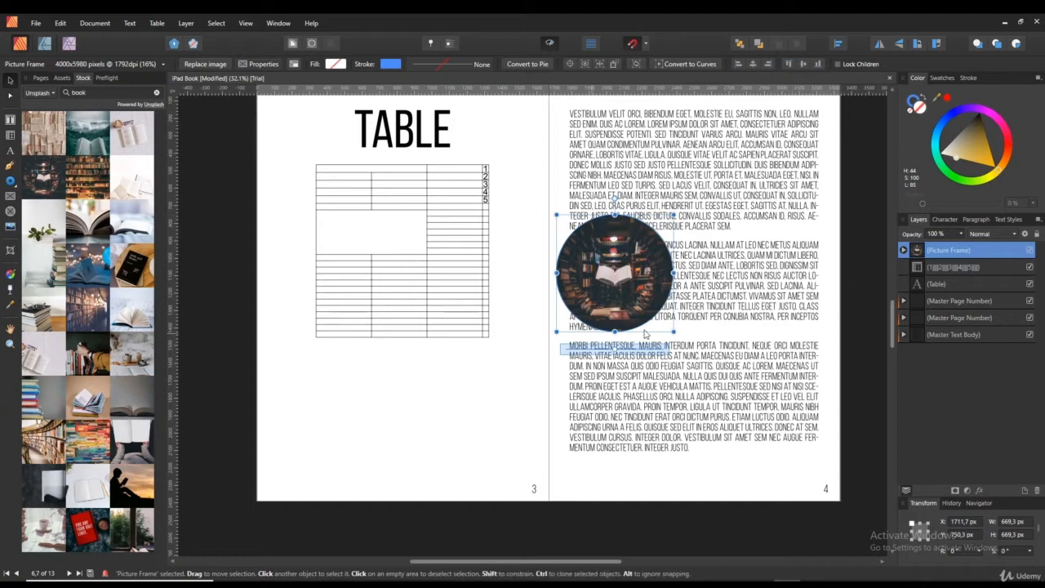
left_click(291, 45)
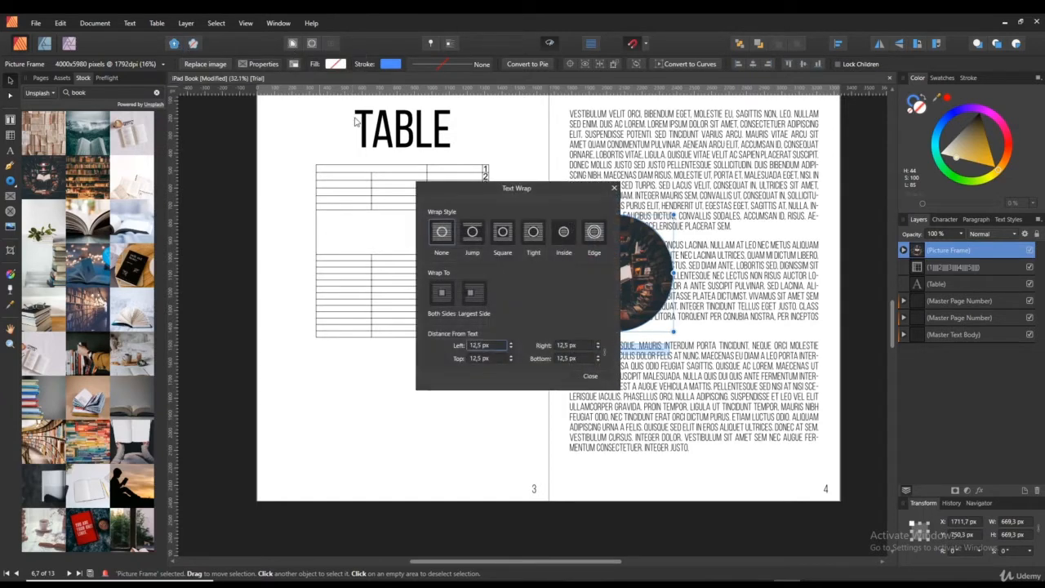
left_click_drag(485, 190, 345, 158)
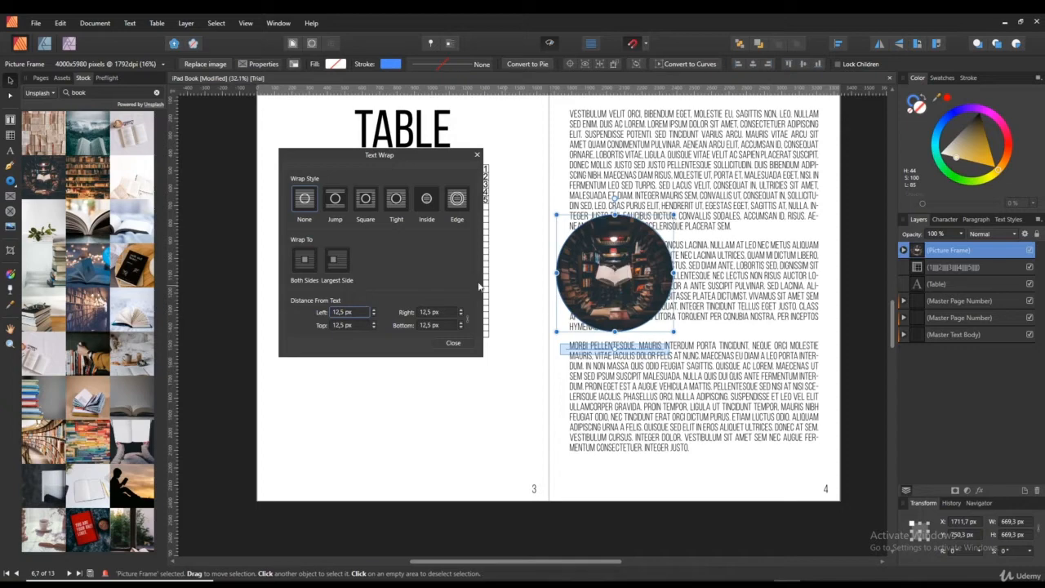
Try the Jump and Square wrap styles, and align the circular picture with the left edge of page 4's text column
left_click(335, 200)
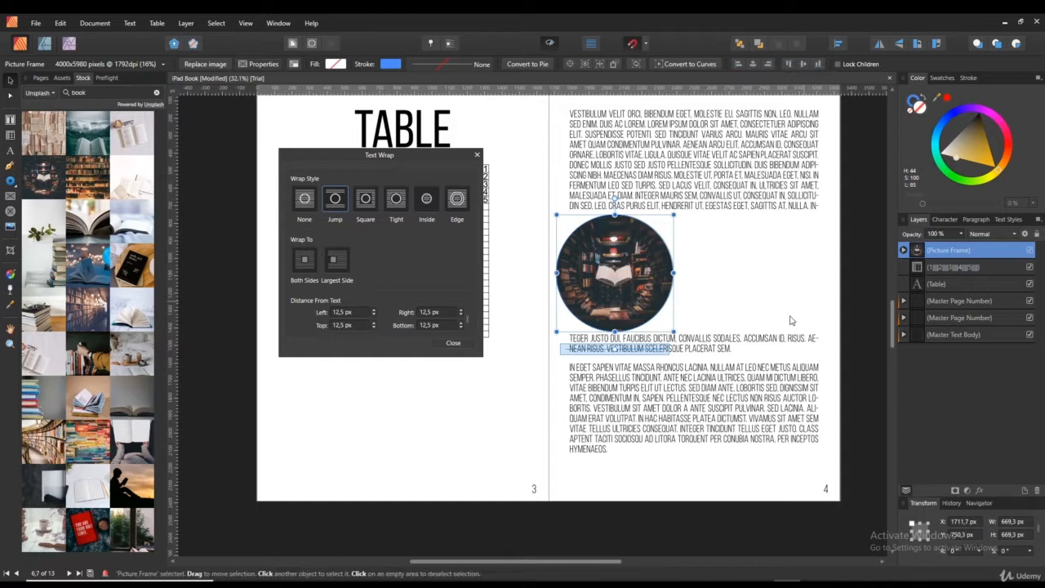
mouse_move(665, 222)
left_click(367, 201)
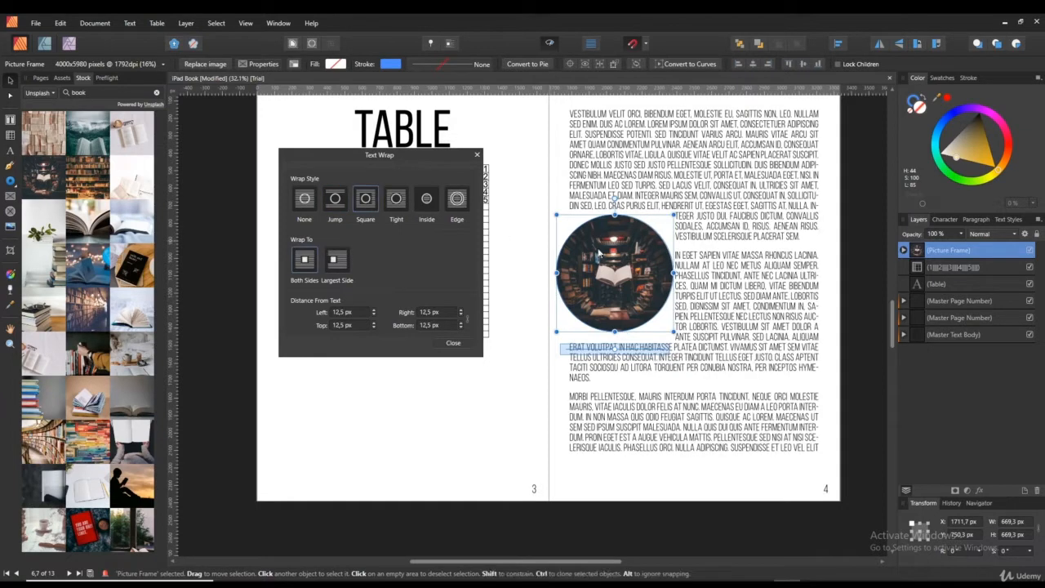
mouse_move(645, 261)
left_click_drag(645, 261, 664, 247)
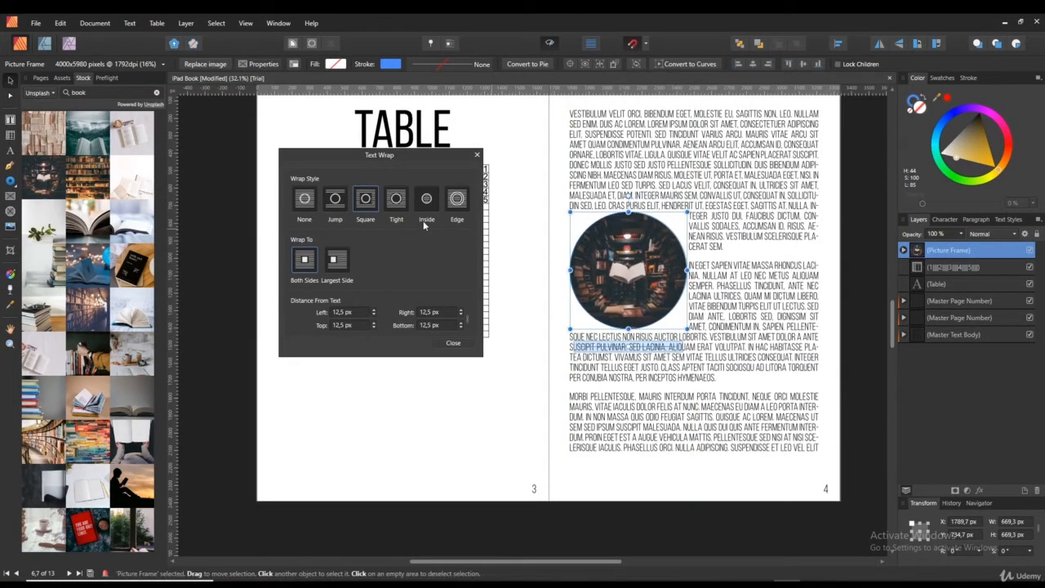
Try the Inside and Edge wrap styles on the circular picture and settle on Tight, wrapping to both sides
left_click(395, 204)
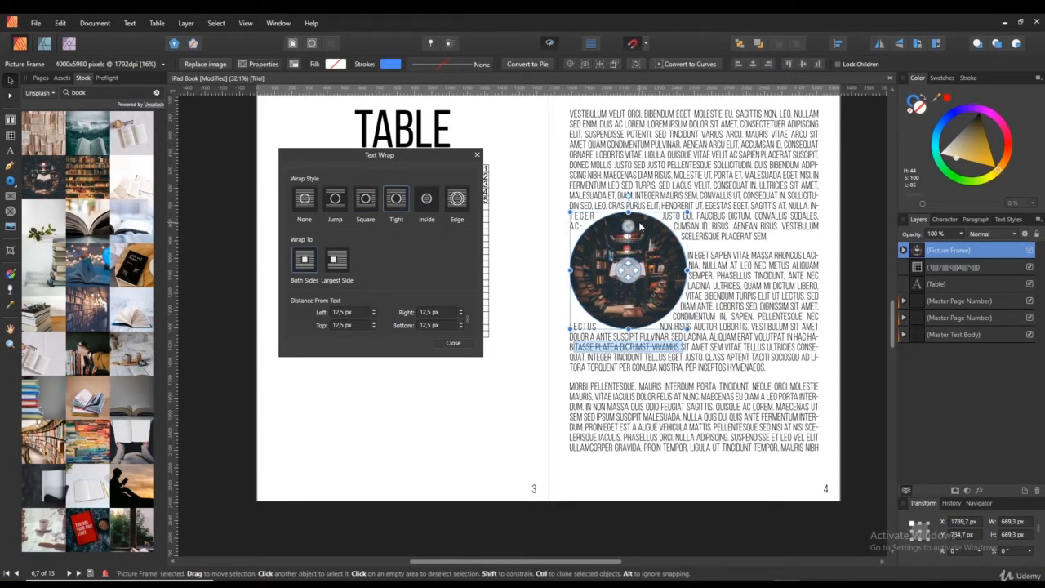
left_click(430, 202)
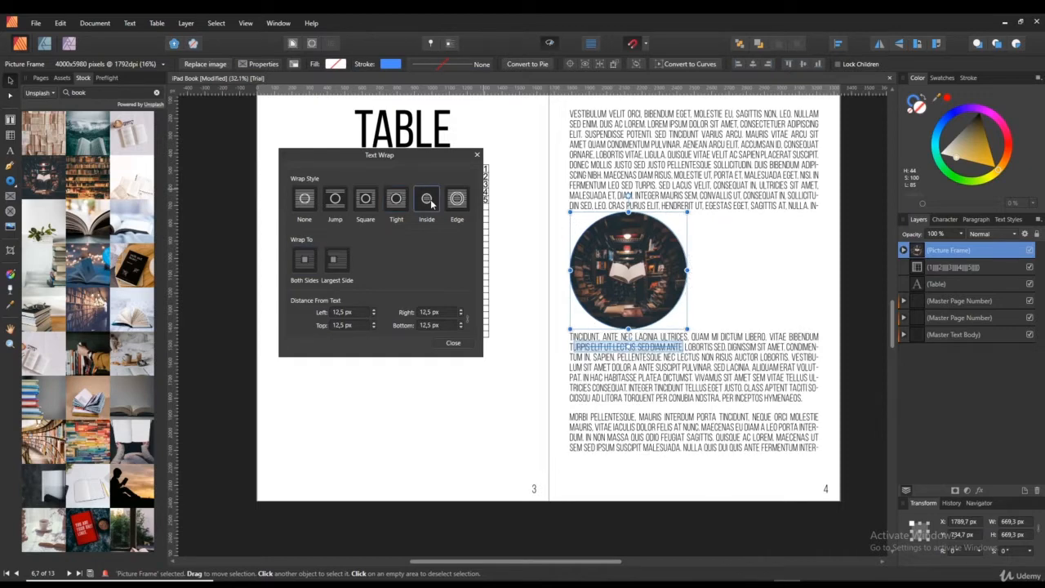
left_click(457, 201)
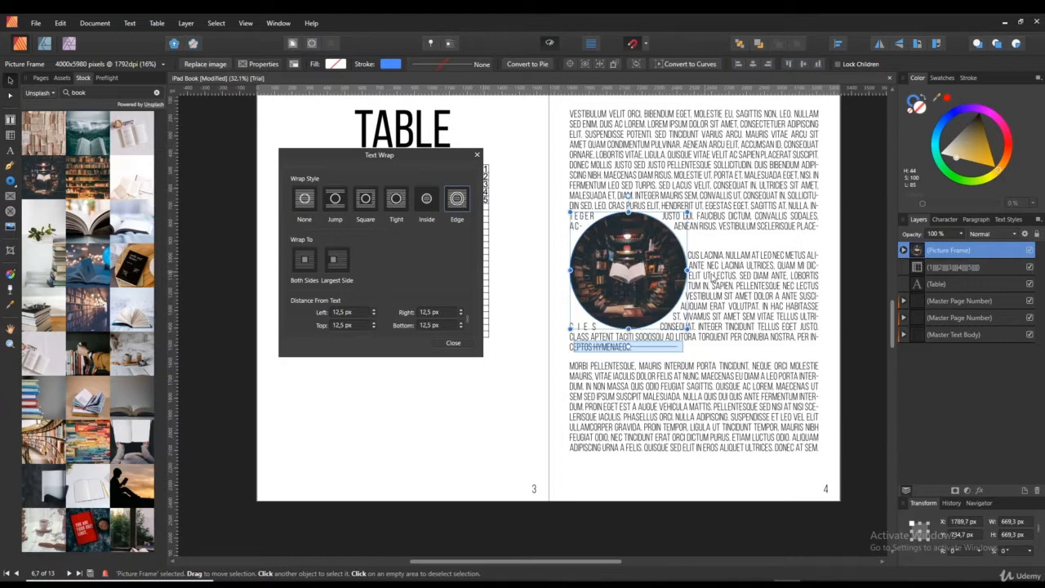
left_click(395, 204)
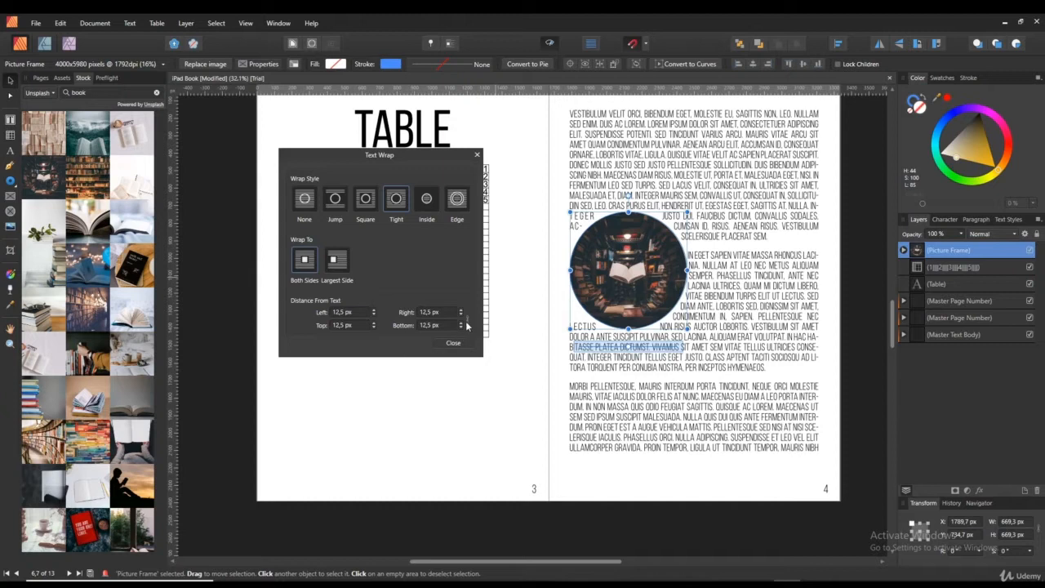
Set the circular picture's left distance from text to 109 px and deselect it to view the wrapping
left_click(374, 312)
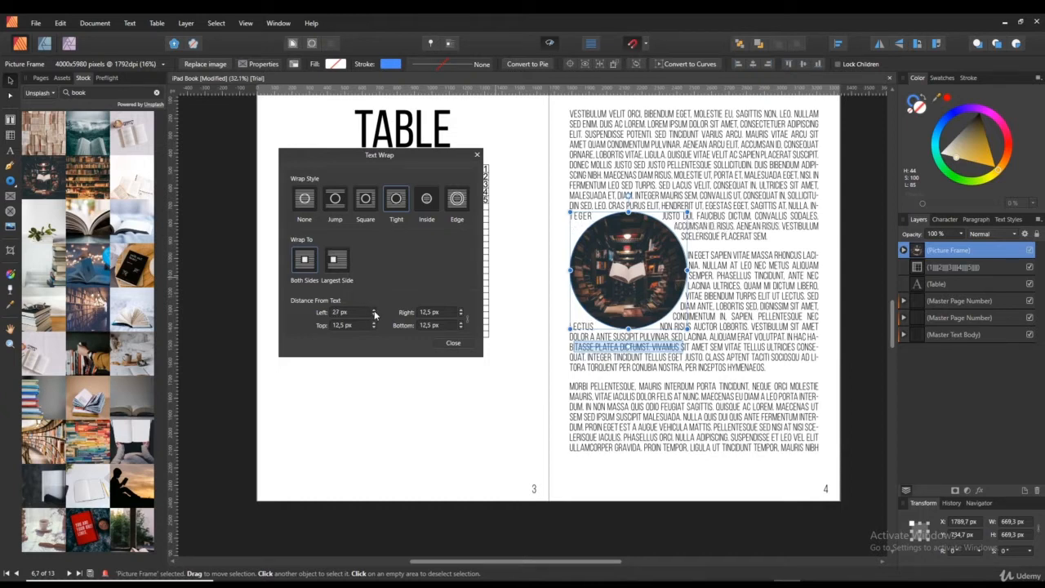
left_click(374, 312)
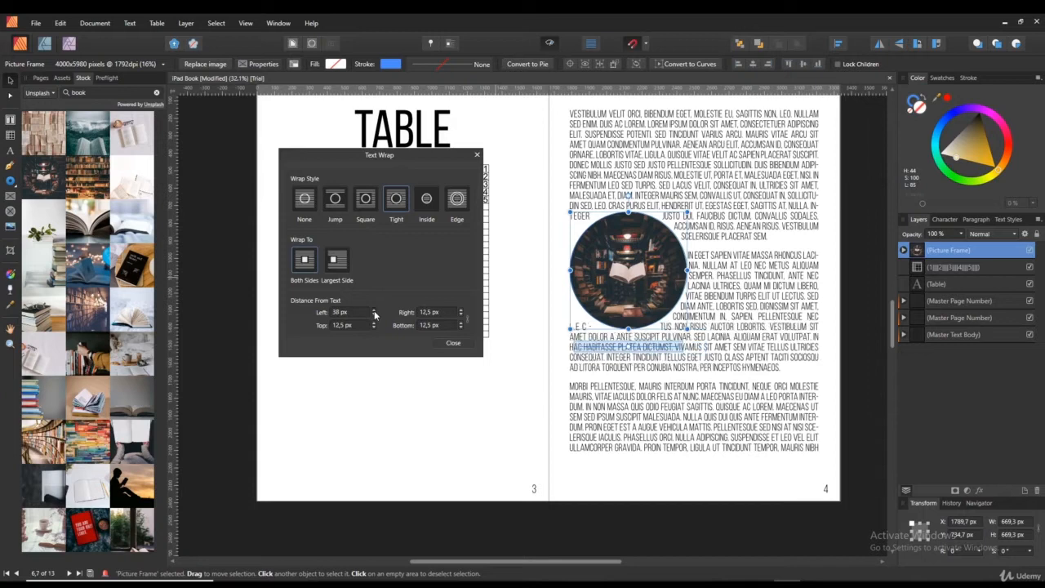
left_click(374, 312)
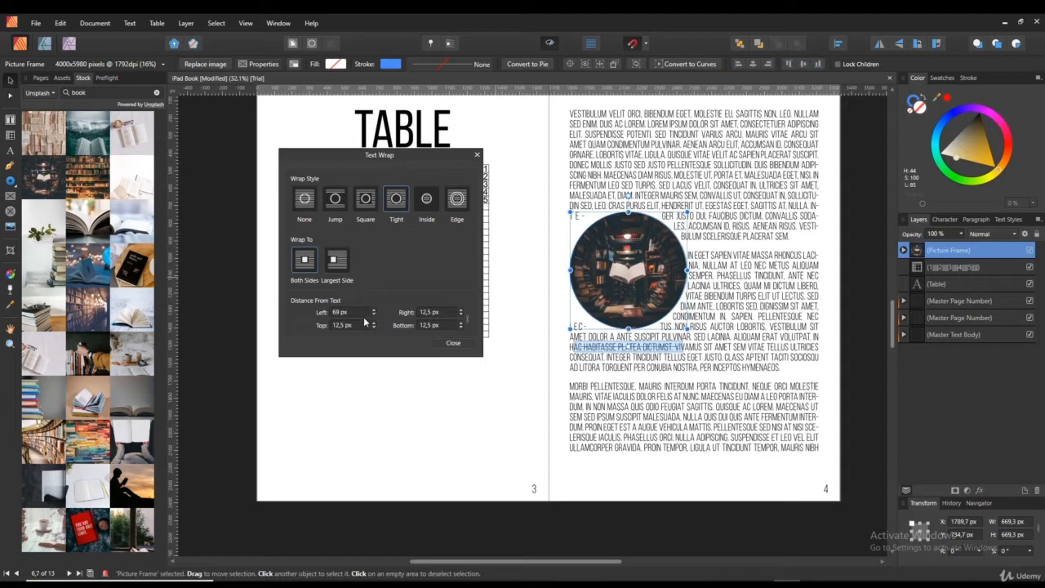
left_click(374, 312)
left_click(374, 312)
type("109")
key("Return")
left_click(721, 290)
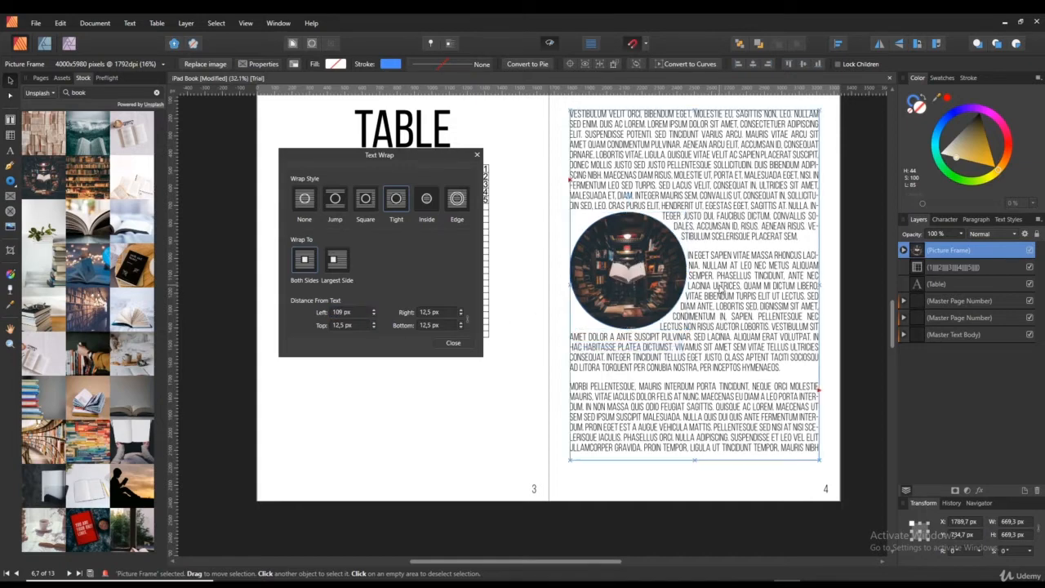
left_click(837, 408)
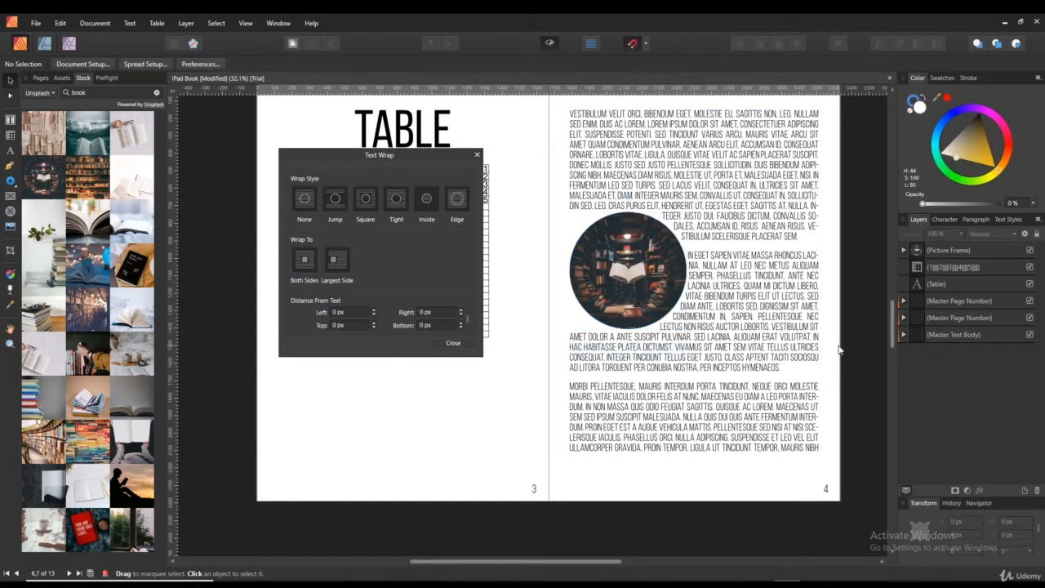
Move the circular picture to the middle of page 4's text column and deselect it to check the wrap on both sides
left_click_drag(617, 282, 717, 293)
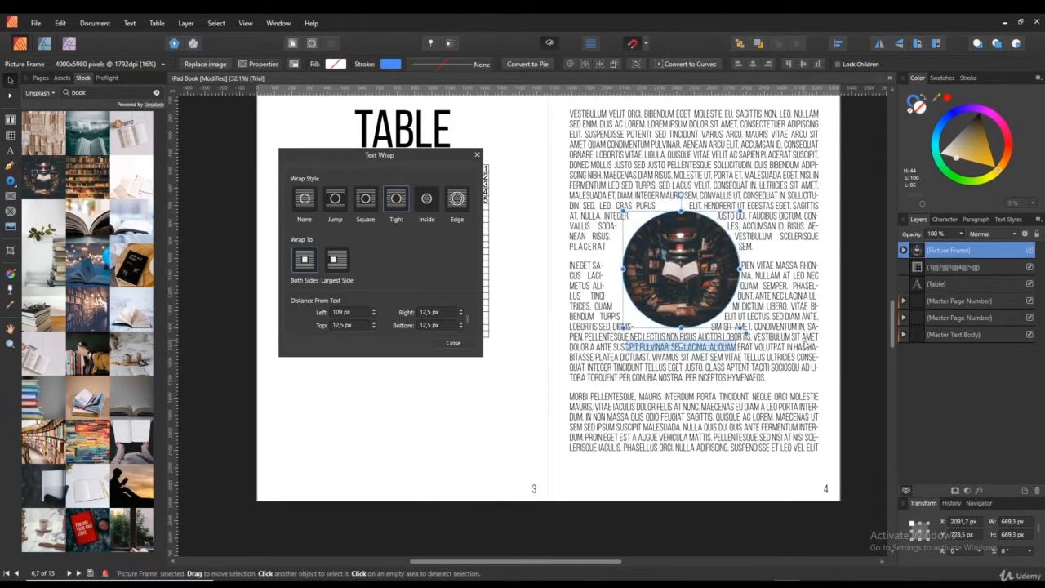
left_click(806, 343)
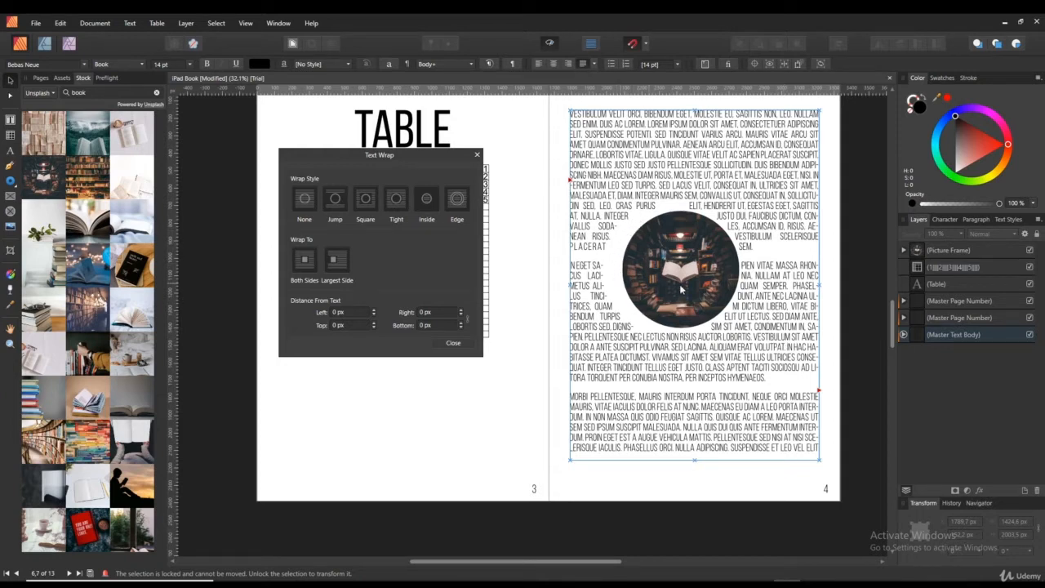
key("Escape")
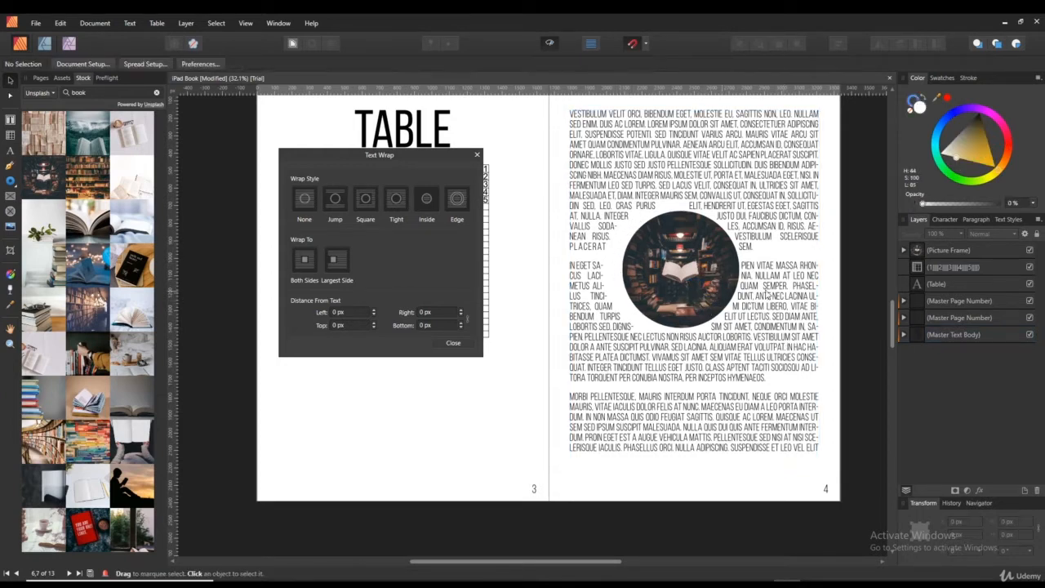
Move the circular picture back to the left edge of page 4's text column
left_click(969, 251)
left_click_drag(733, 299, 683, 299)
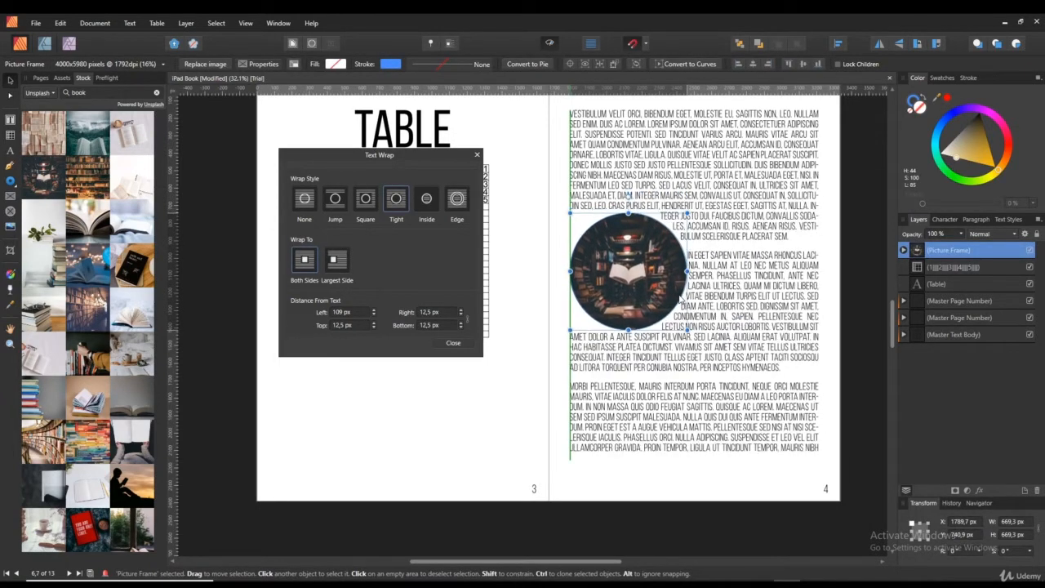
left_click(827, 339)
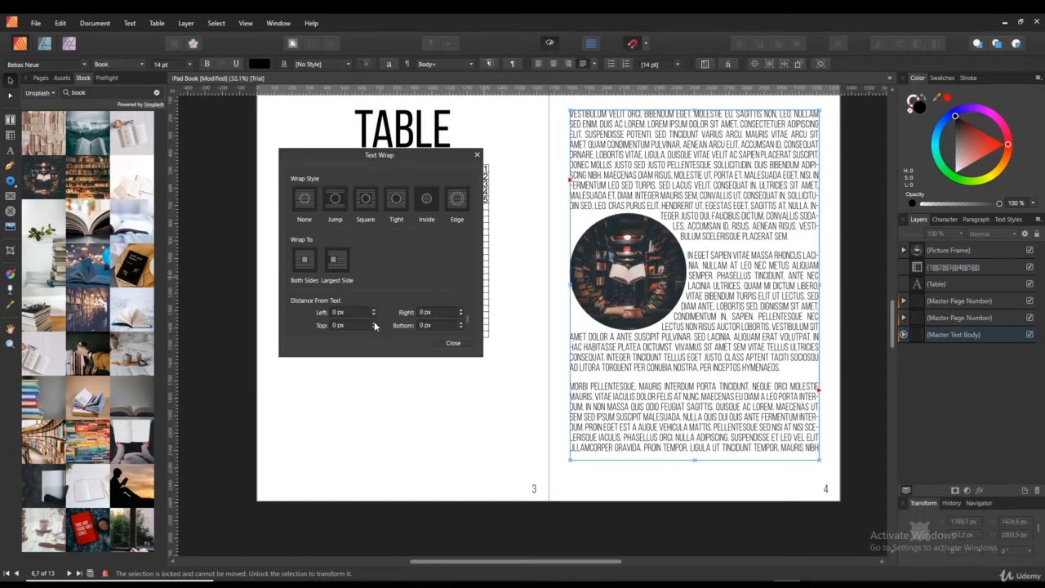
Set the circular picture's distance from text to 20 px at the top and 15 px at the bottom, and close the wrap settings
left_click(631, 286)
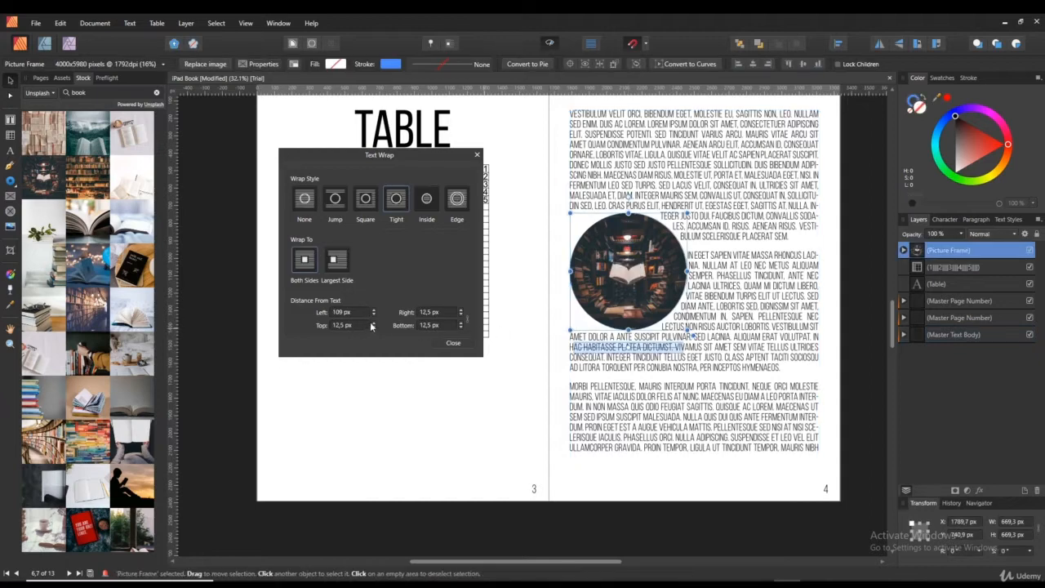
left_click_drag(371, 326, 373, 327)
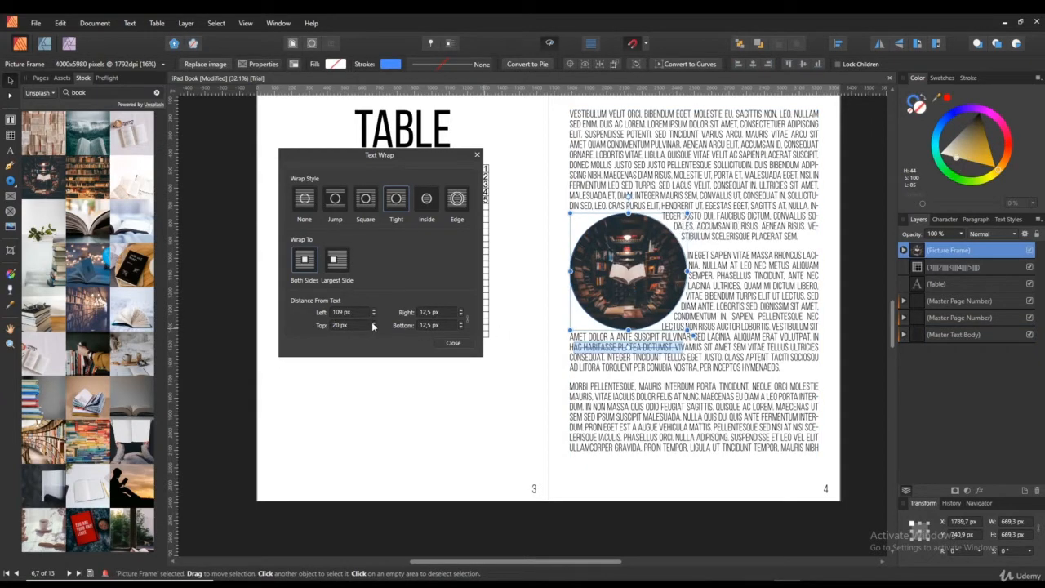
left_click_drag(463, 327, 463, 332)
left_click(772, 317)
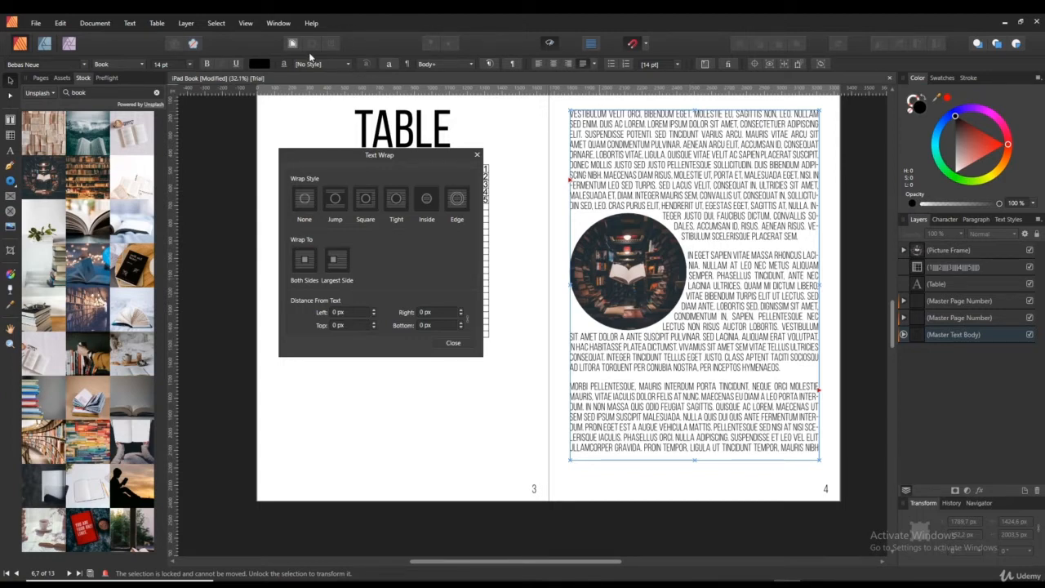
left_click(453, 342)
left_click(655, 274)
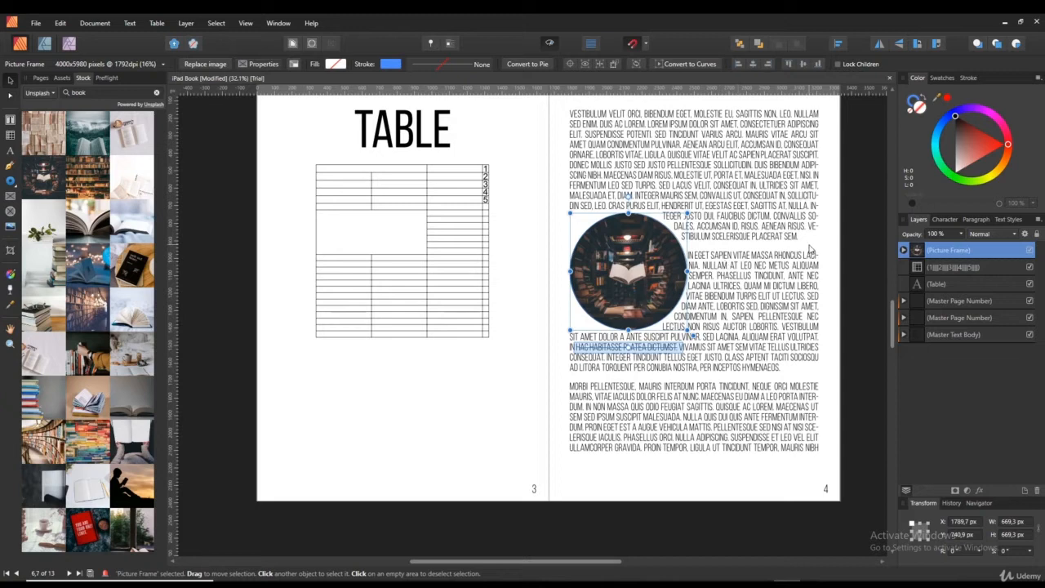
left_click(789, 249)
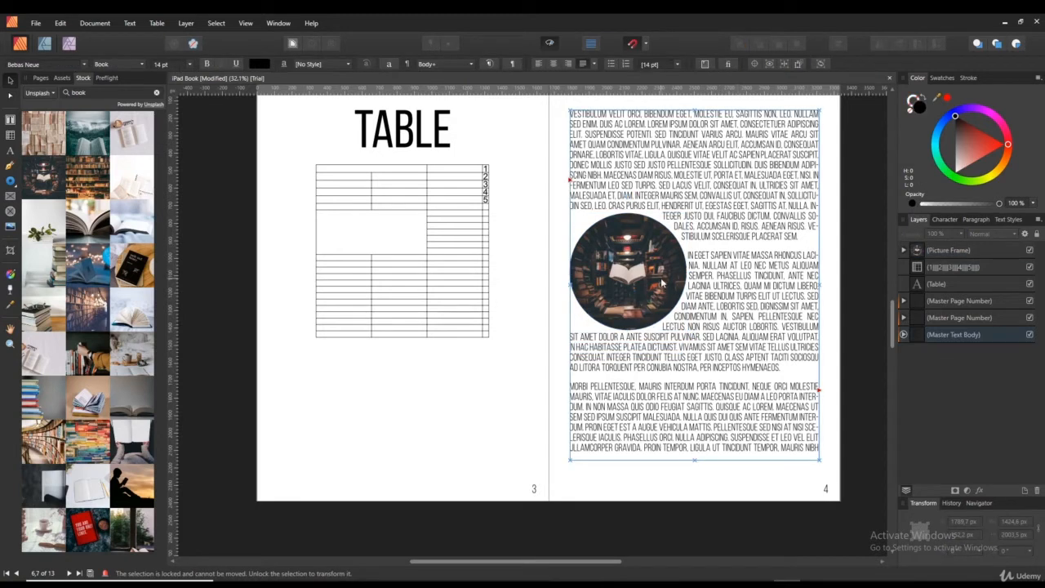
Draw a rectangular picture frame about 735 × 392 px on page 4 and move it to the text column's lower-left corner
left_click(11, 197)
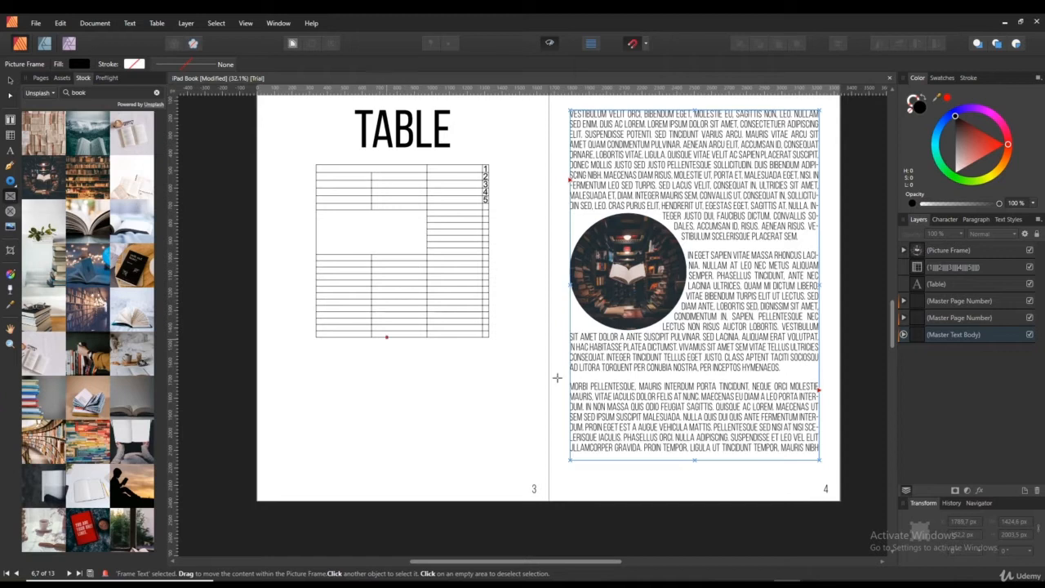
mouse_move(586, 406)
left_mouse_down()
mouse_move(649, 359)
mouse_move(717, 336)
left_mouse_up()
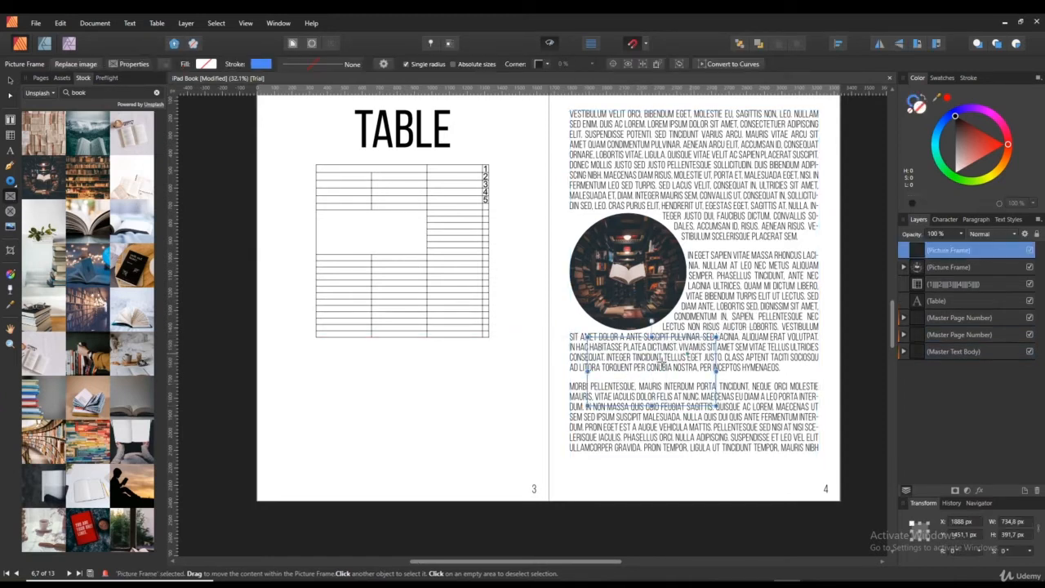
left_click(10, 80)
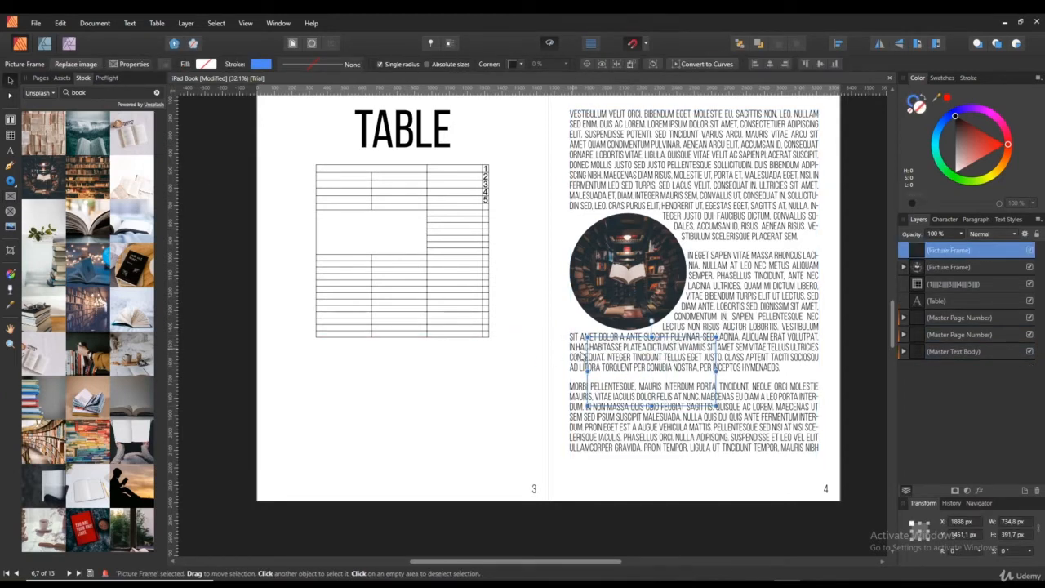
left_click_drag(655, 377, 641, 422)
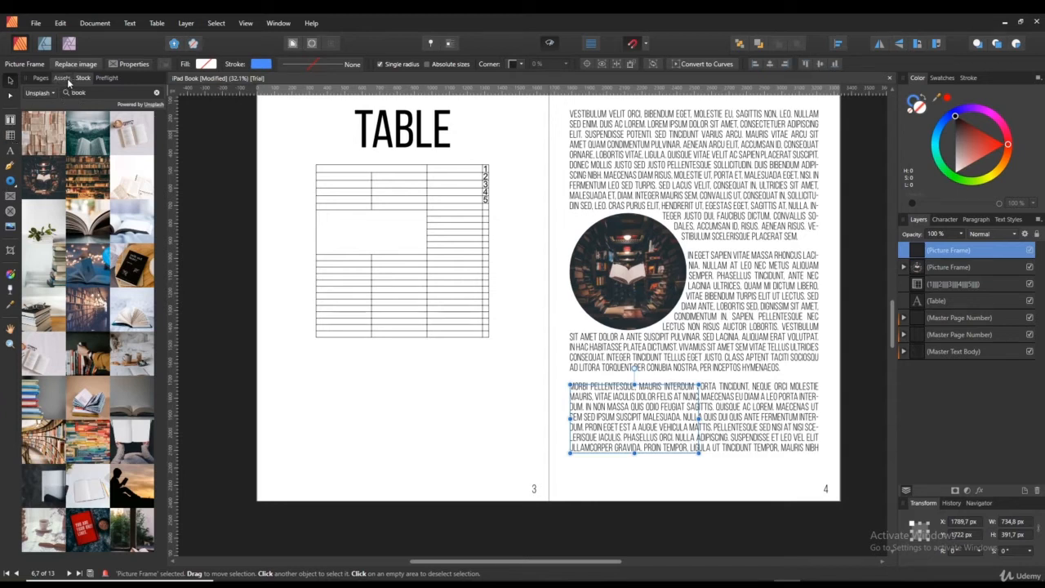
Fill the rectangular frame with the stock photo of an open book and glasses, and extend its top edge to about 417 px high
left_click_drag(133, 371, 672, 427)
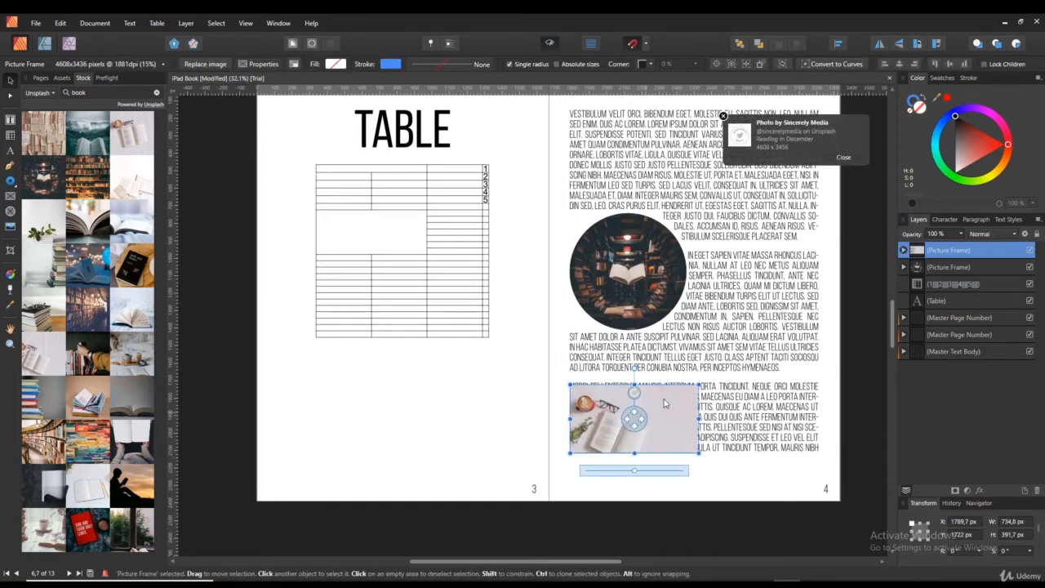
left_click_drag(633, 382, 634, 378)
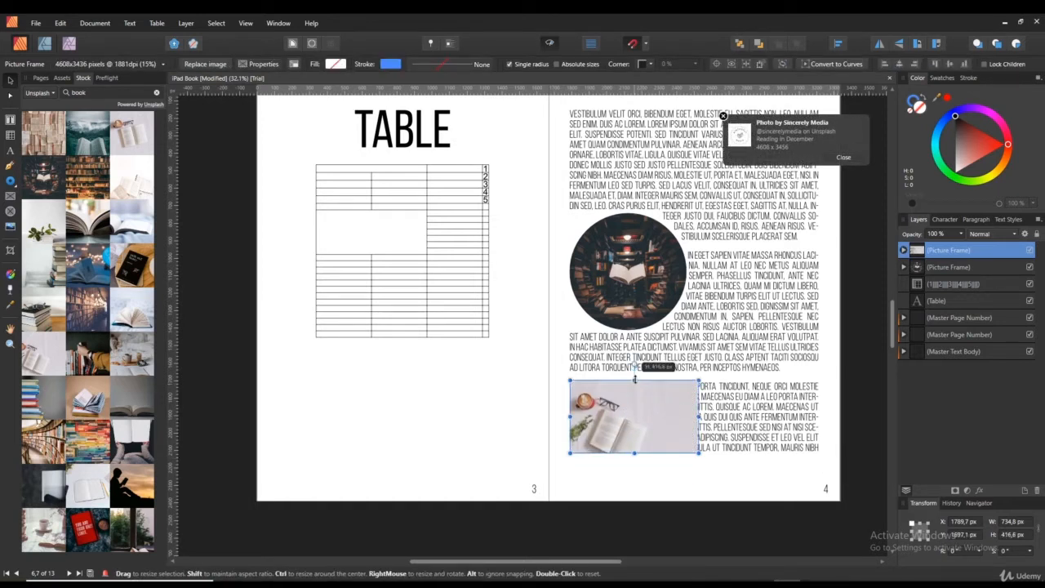
Apply the Tight text wrap style to the rectangular picture, close the wrap settings and deselect everything
left_click(292, 44)
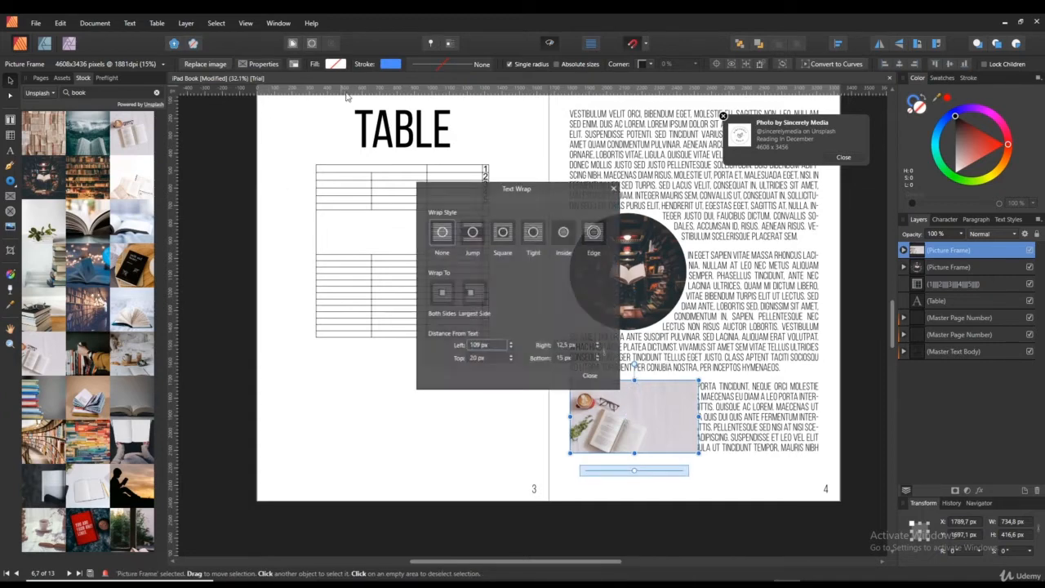
left_click(533, 232)
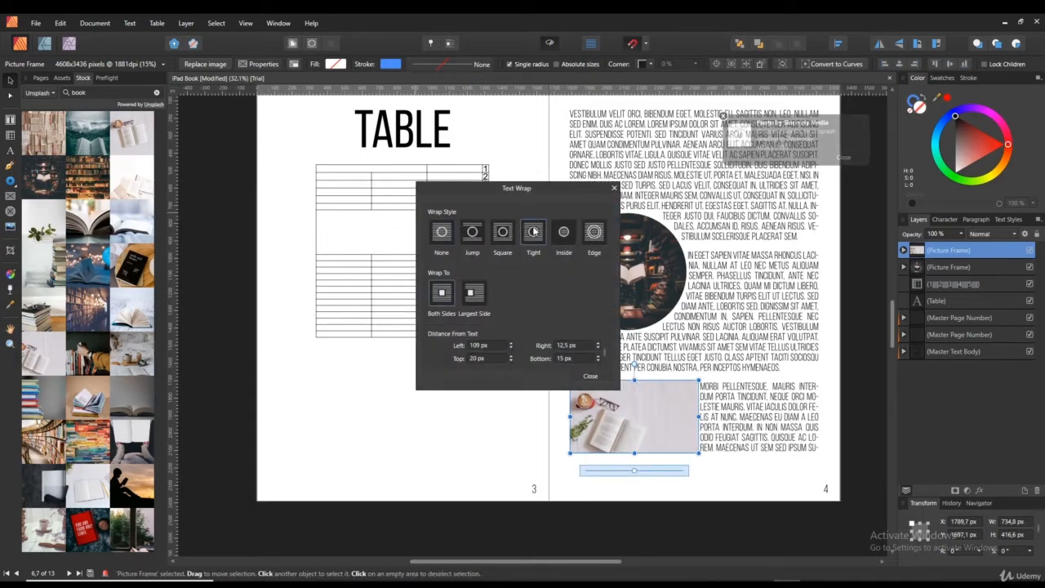
left_click(796, 384)
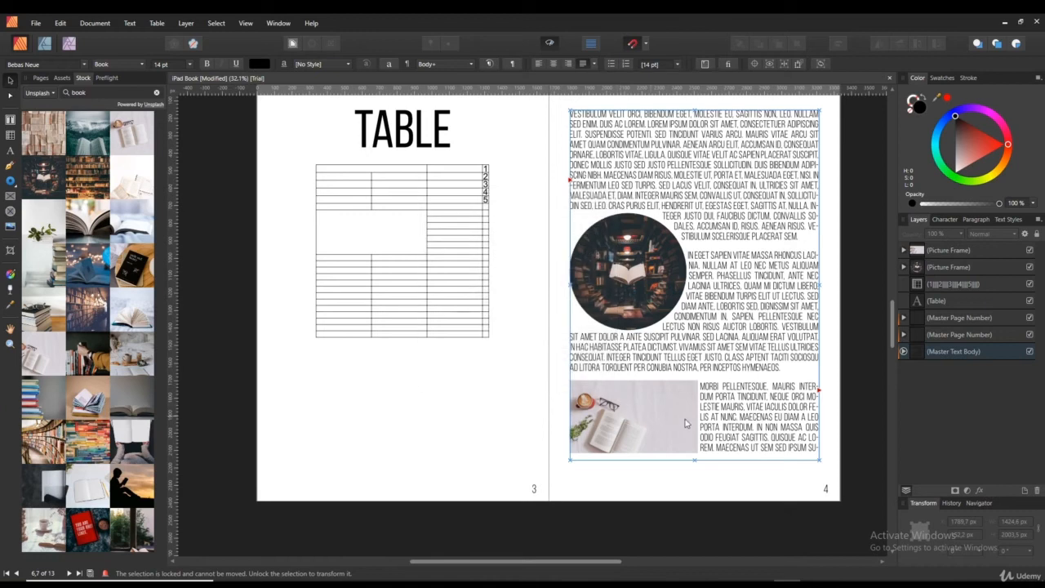
left_click(826, 411)
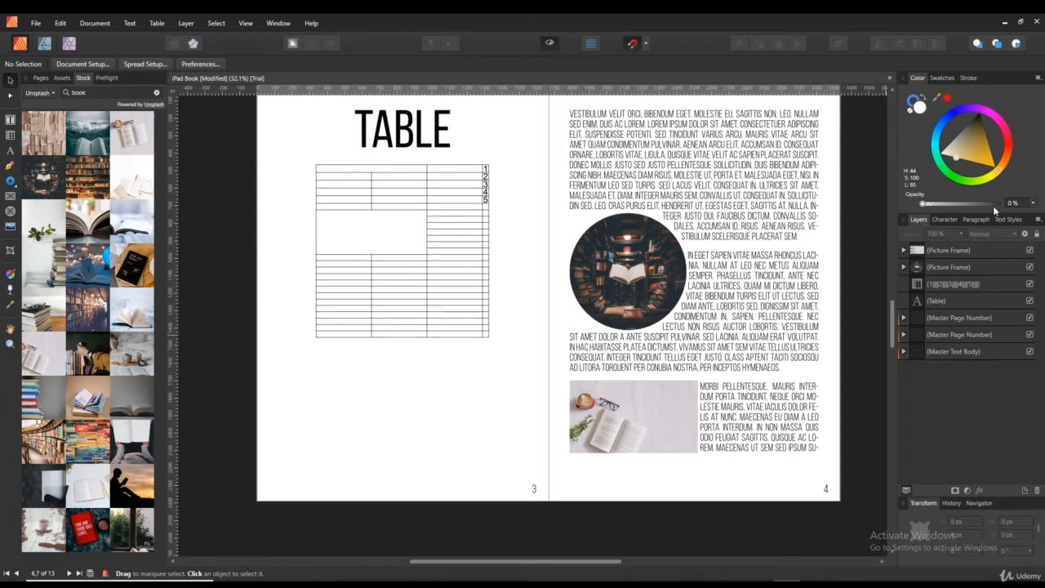
Hide both picture frames on page 4 and show them again to compare the text wrap
left_click(1030, 249)
left_click(1030, 267)
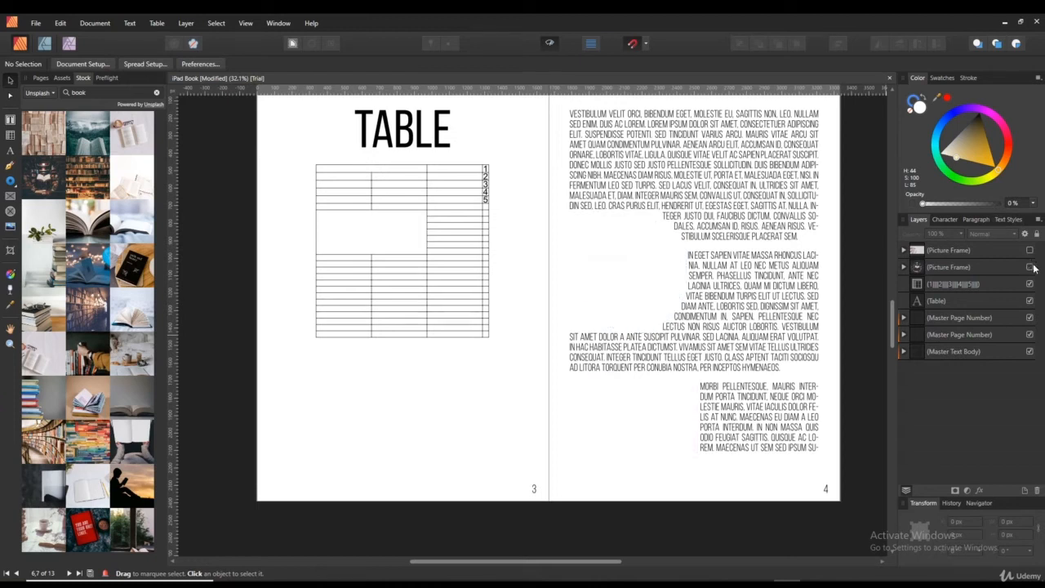
left_click(1030, 250)
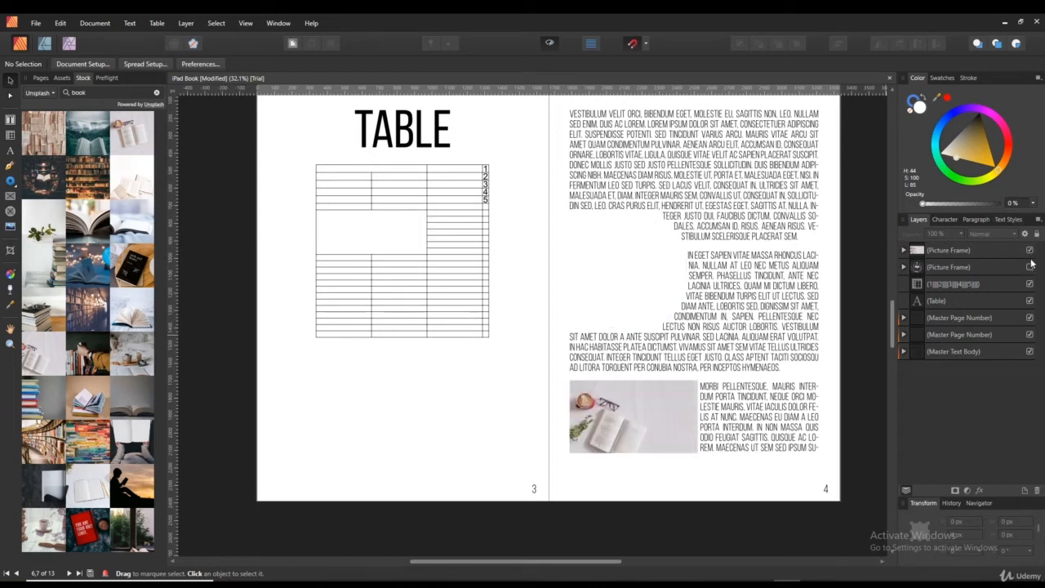
left_click(1030, 267)
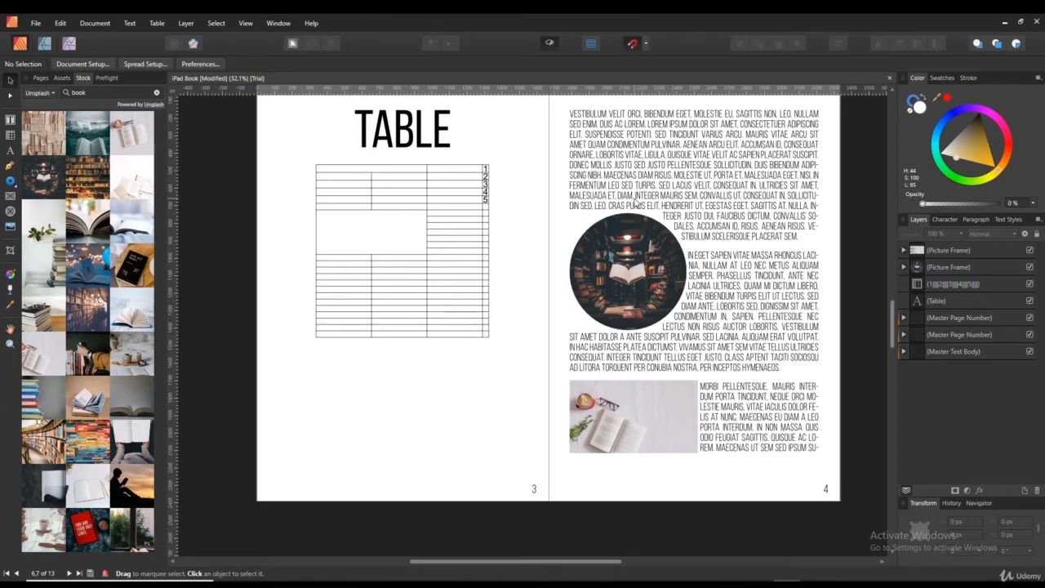
scroll(635, 204, "up", 6)
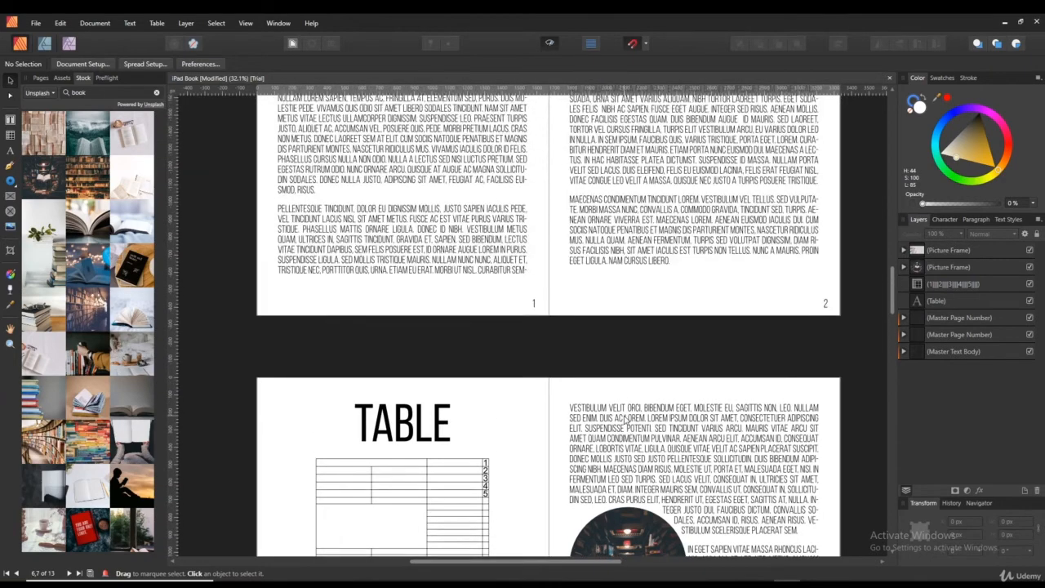
scroll(625, 419, "up", 3)
scroll(629, 412, "down", 7)
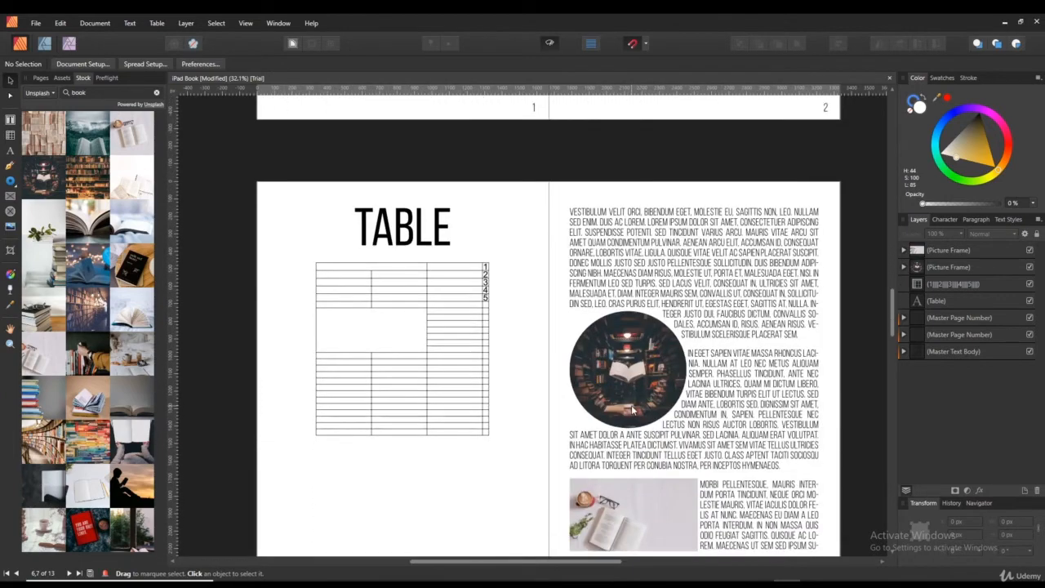
scroll(735, 345, "down", 3)
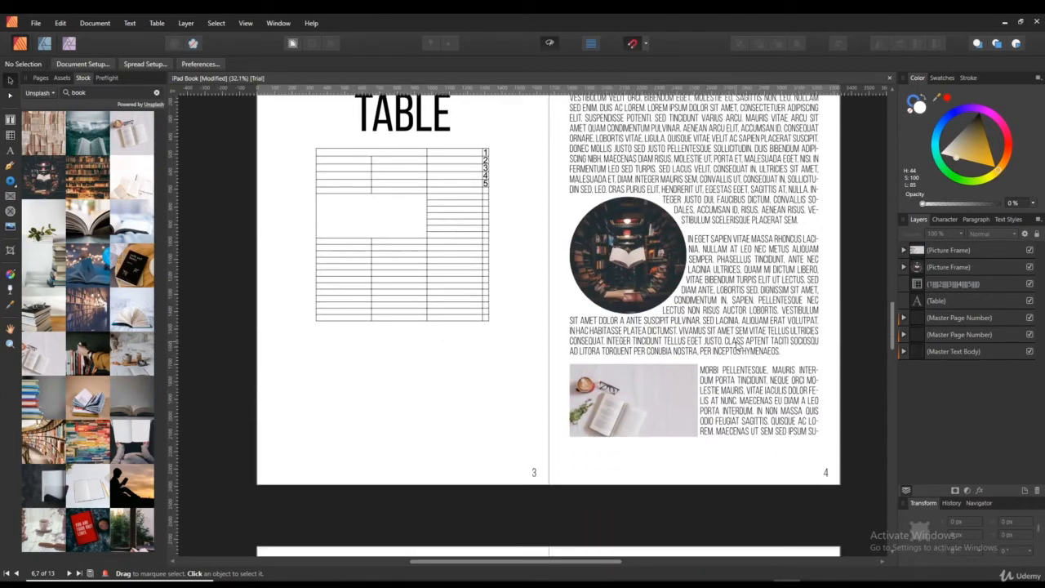
scroll(739, 364, "up", 3)
Try the Jump text wrap style on the circular picture, return it to Tight and close the wrap settings
left_click(630, 306)
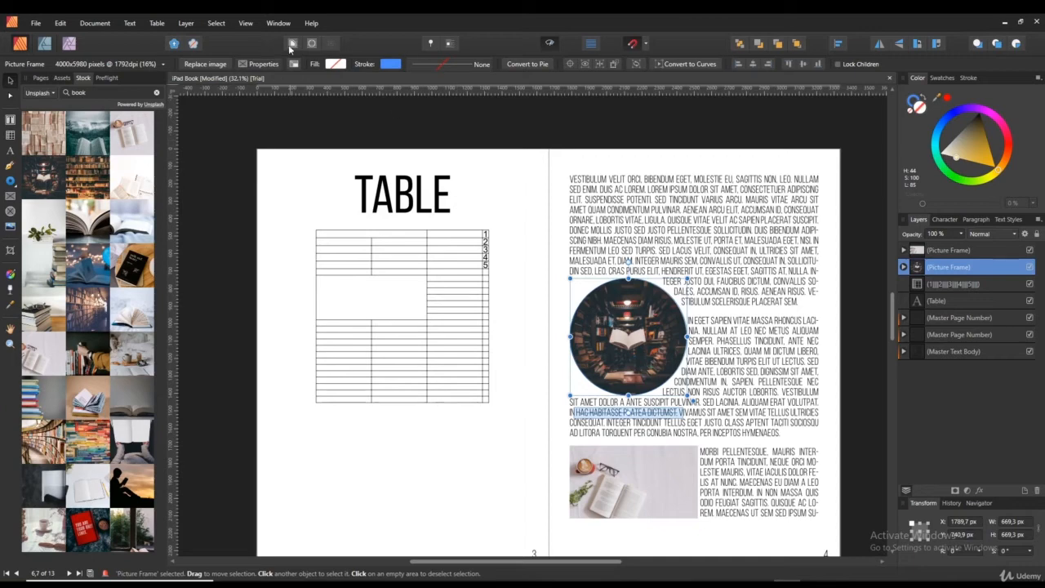
left_click(293, 42)
left_click(472, 233)
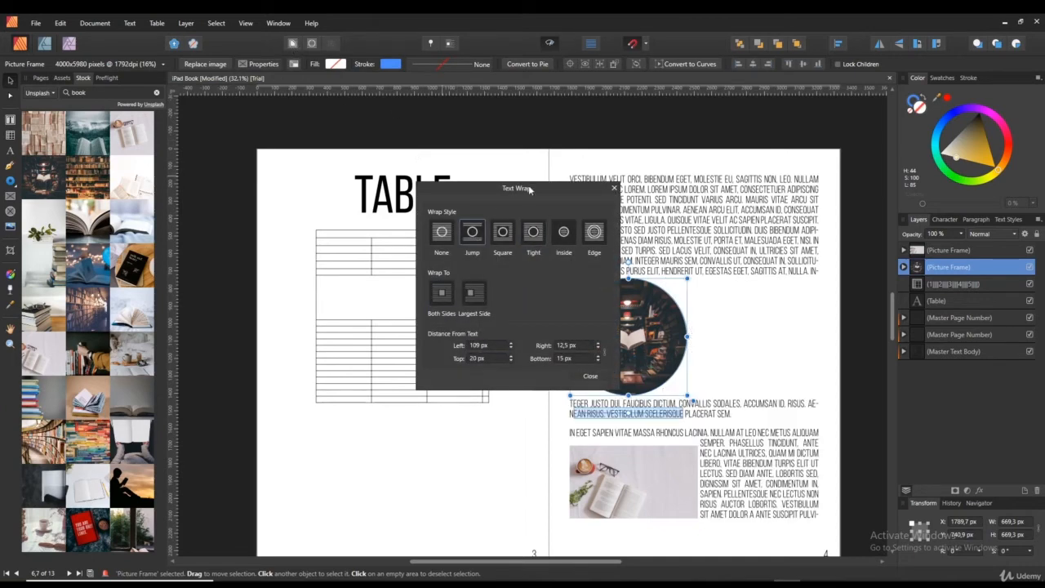
key("Escape")
left_click_drag(455, 189, 288, 175)
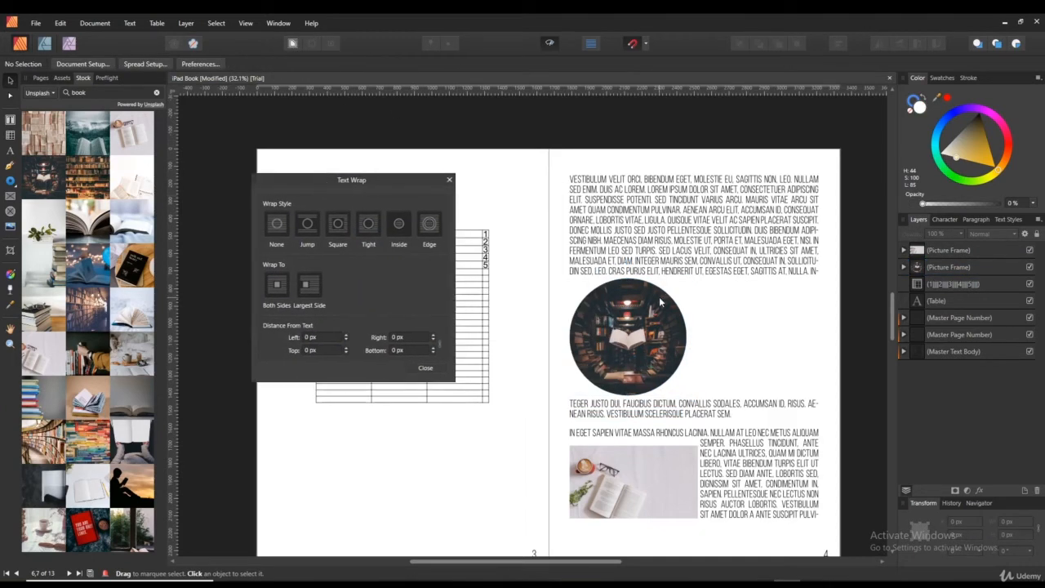
key("ctrl+z")
left_click(369, 226)
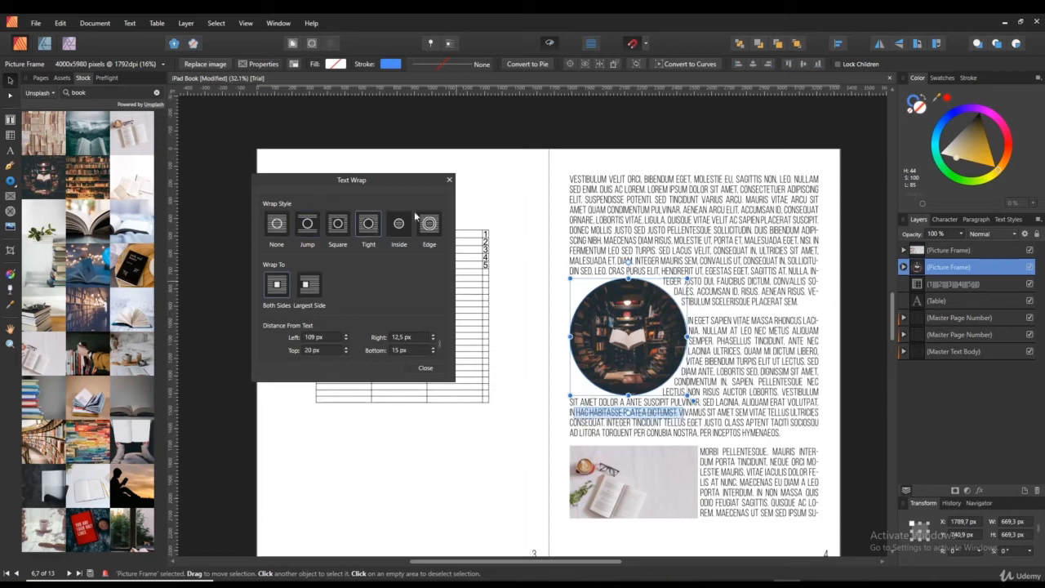
left_click(448, 182)
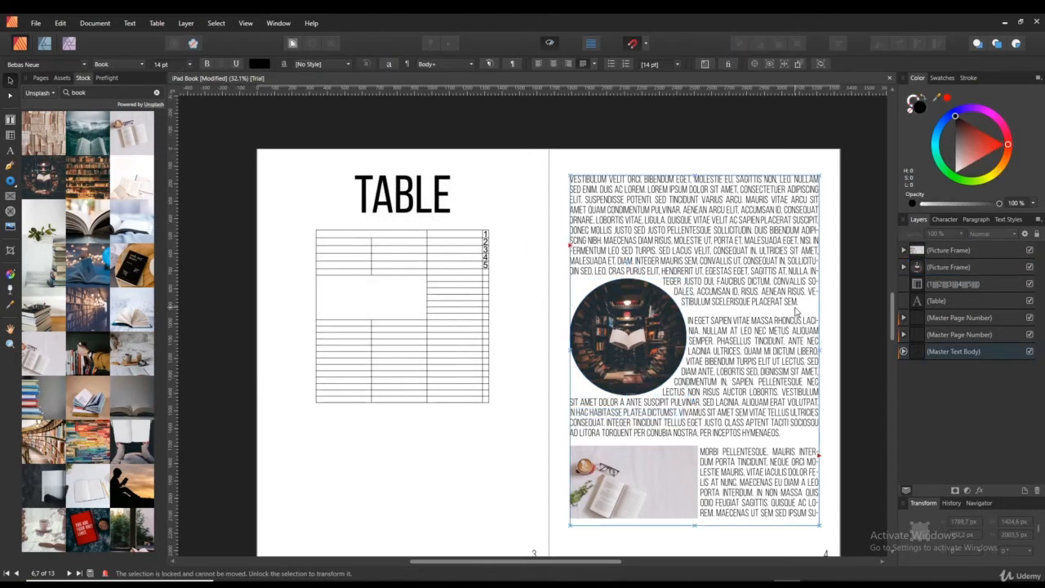
mouse_move(687, 394)
left_mouse_down()
mouse_move(749, 440)
mouse_move(737, 451)
mouse_move(756, 452)
mouse_move(668, 391)
mouse_move(686, 395)
left_mouse_up()
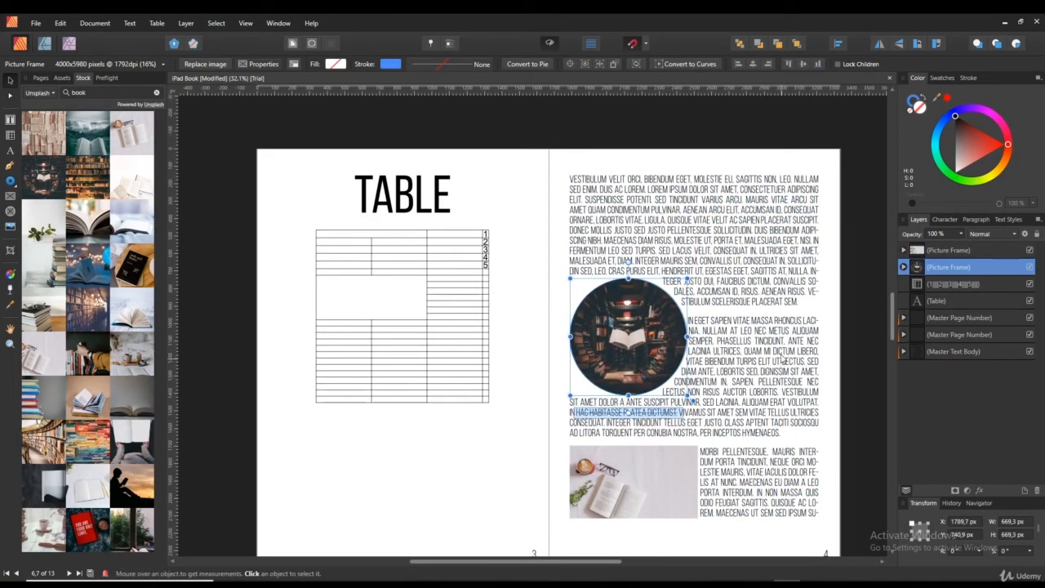
left_click(782, 364)
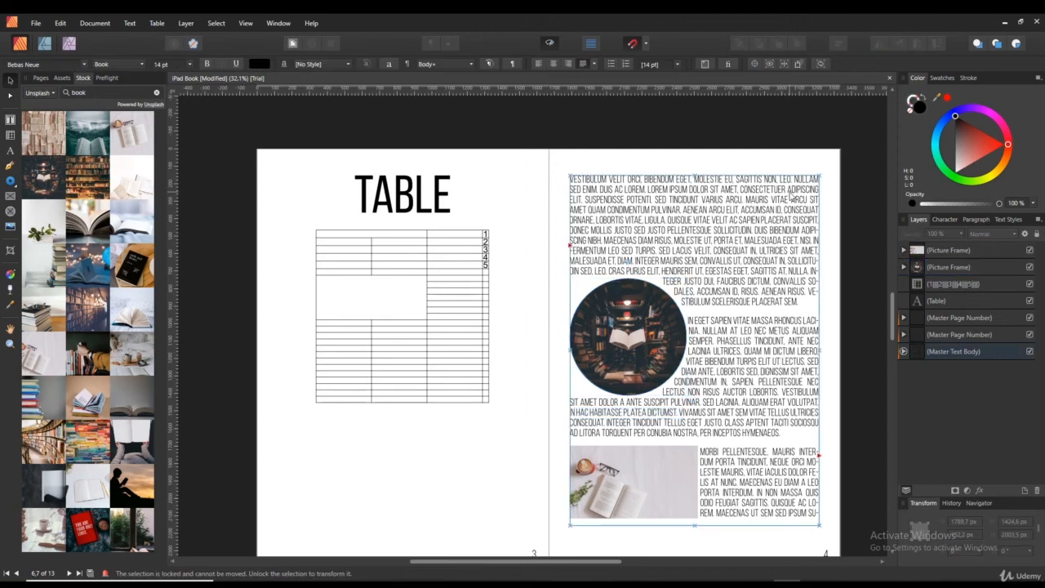